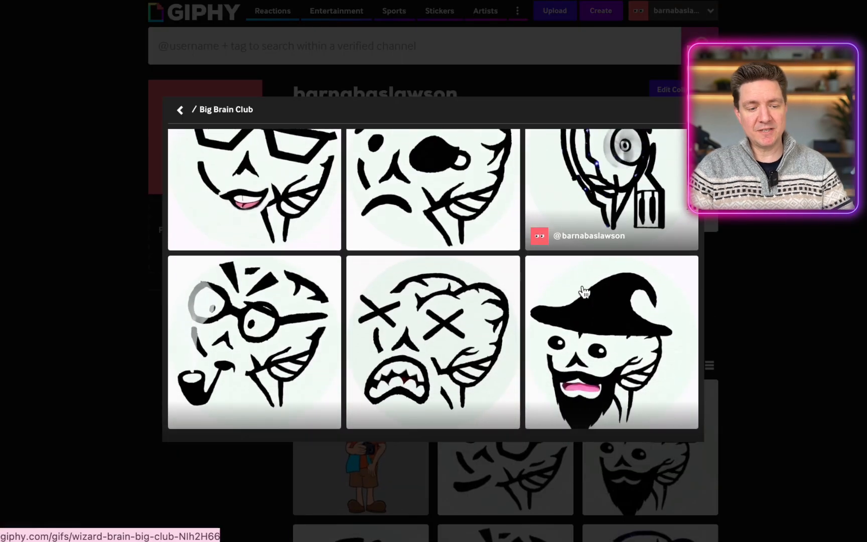
Look through the animated GIFs in the Big Brain Club collection, close it, and open the ACT Levels GIF
{"action": "scroll", "coordinate": [583, 291], "scroll_direction": "down", "scroll_amount": 1}
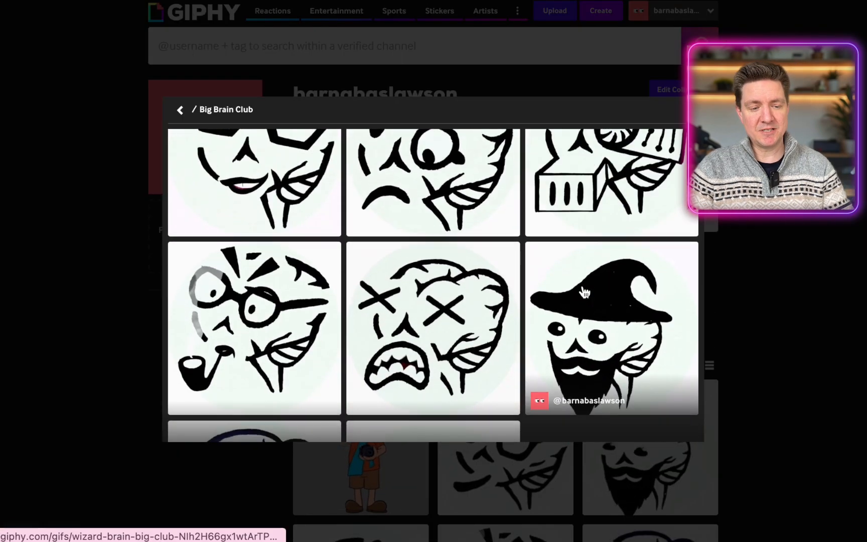
{"action": "scroll", "coordinate": [583, 291], "scroll_direction": "down", "scroll_amount": 2}
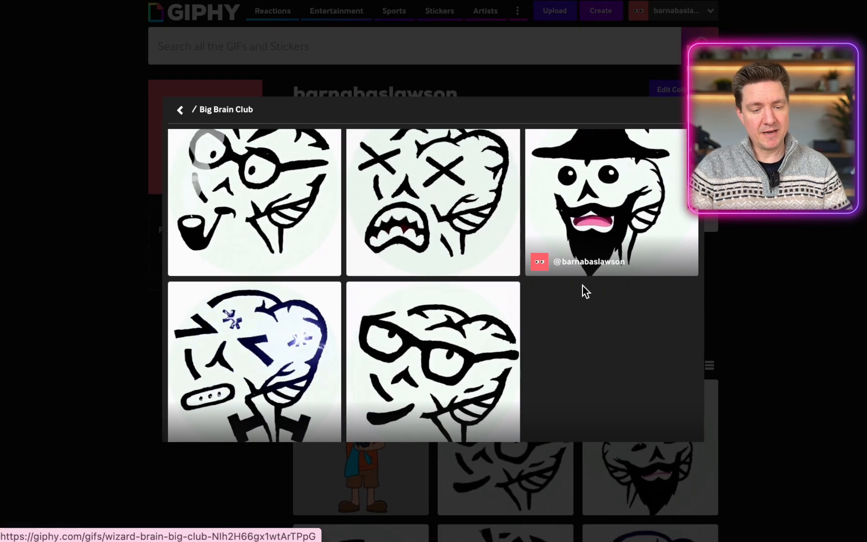
{"action": "scroll", "coordinate": [583, 285], "scroll_direction": "up", "scroll_amount": 4}
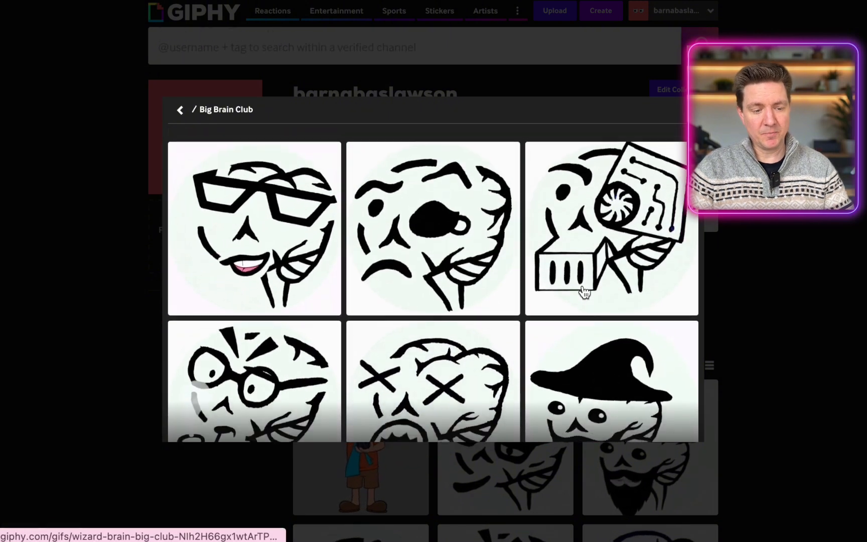
{"action": "key", "text": "Escape"}
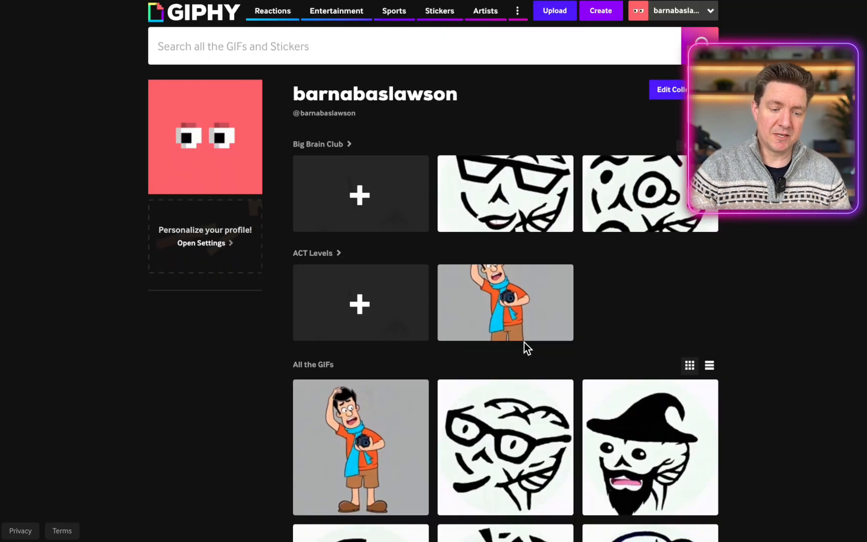
{"action": "left_click", "coordinate": [552, 305]}
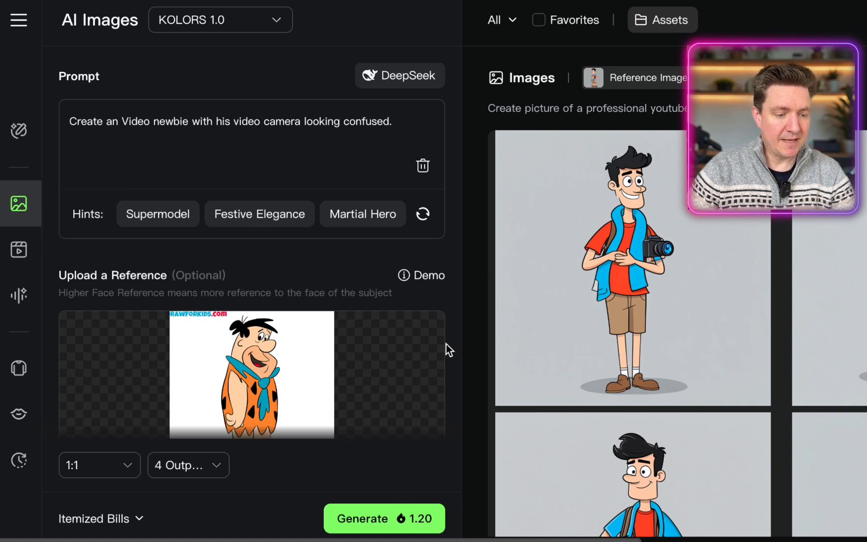
In Kling AI, replace the Fred Flintstone reference with 1x1_Create_an_Video_newbie_with_his_.png from Downloads, using the entire image as reference
{"action": "scroll", "coordinate": [447, 348], "scroll_direction": "down", "scroll_amount": 1}
{"action": "scroll", "coordinate": [447, 346], "scroll_direction": "down", "scroll_amount": 4}
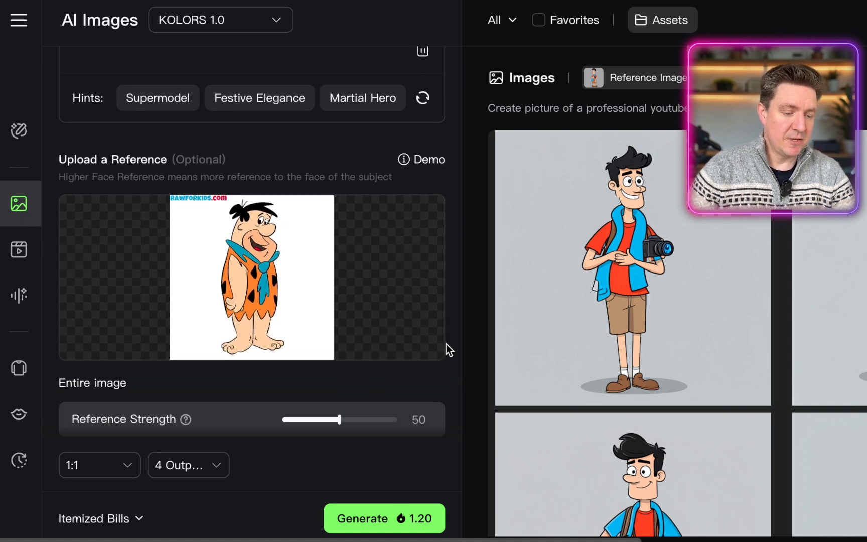
{"action": "scroll", "coordinate": [294, 243], "scroll_direction": "up", "scroll_amount": 5}
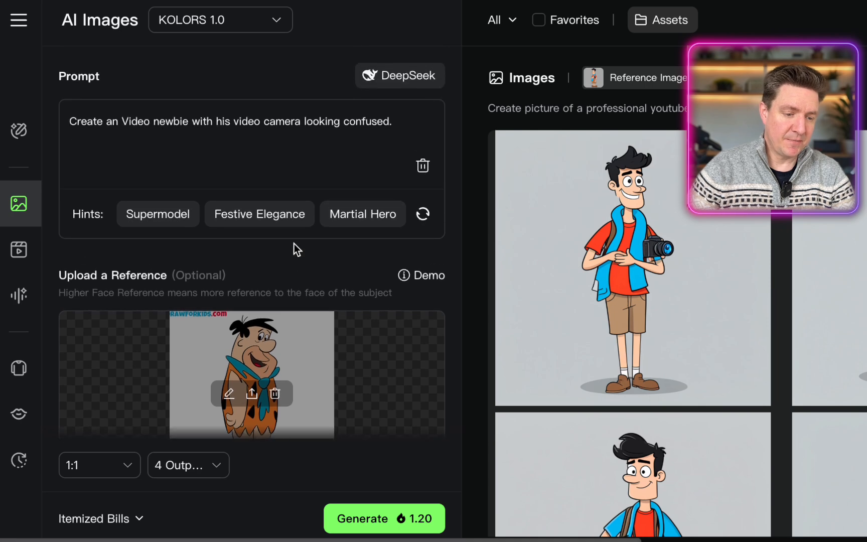
{"action": "left_click", "coordinate": [275, 393]}
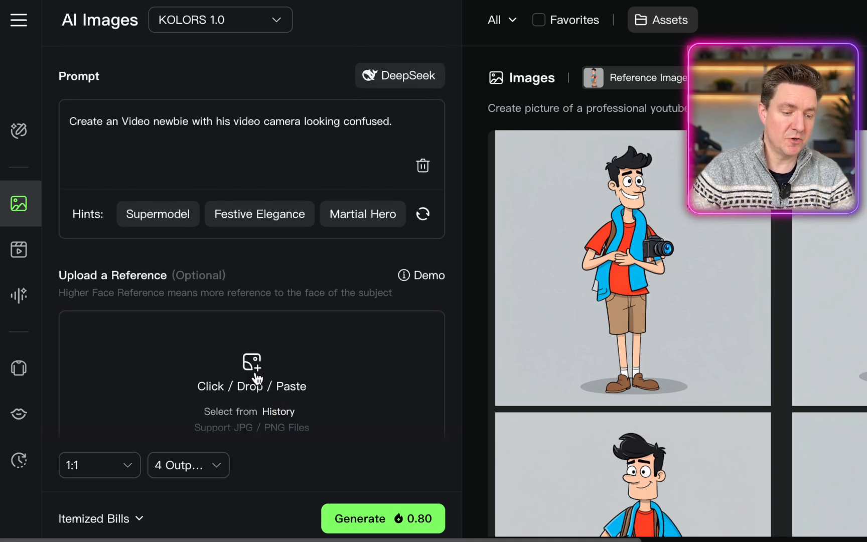
{"action": "left_click", "coordinate": [254, 381]}
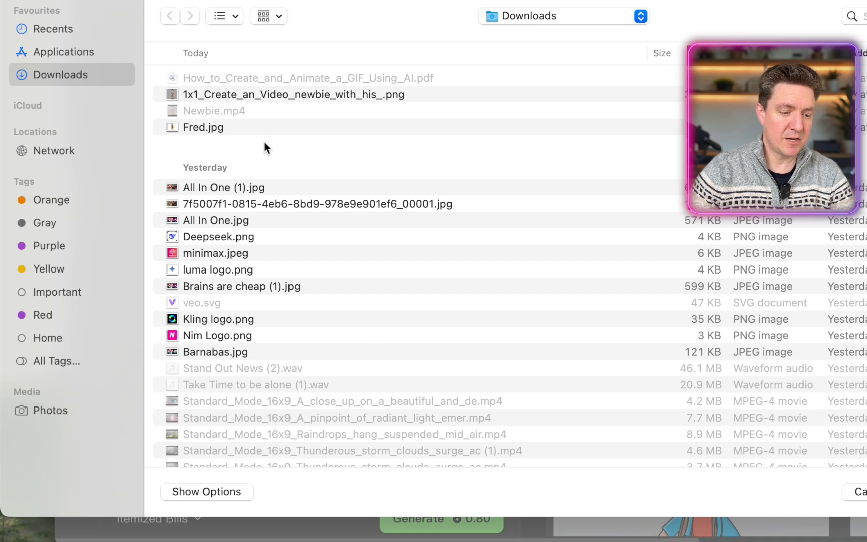
{"action": "left_click", "coordinate": [235, 95]}
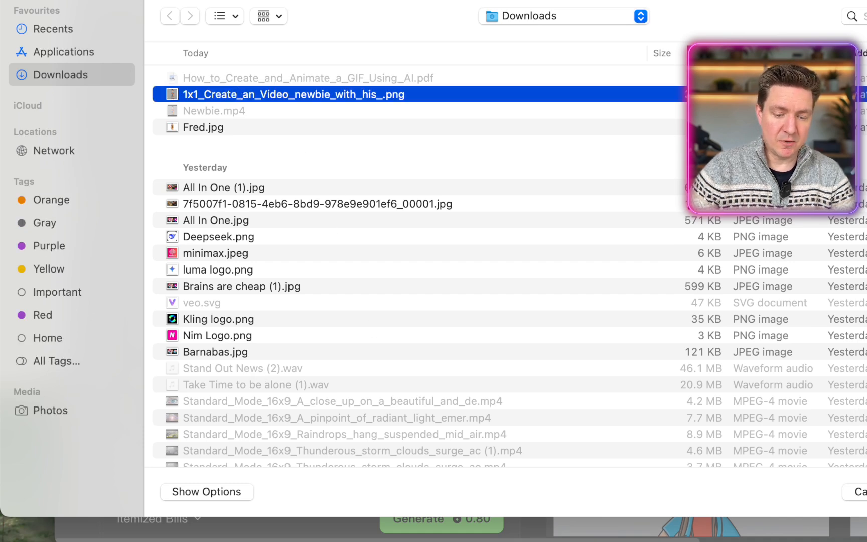
{"action": "left_click", "coordinate": [860, 491]}
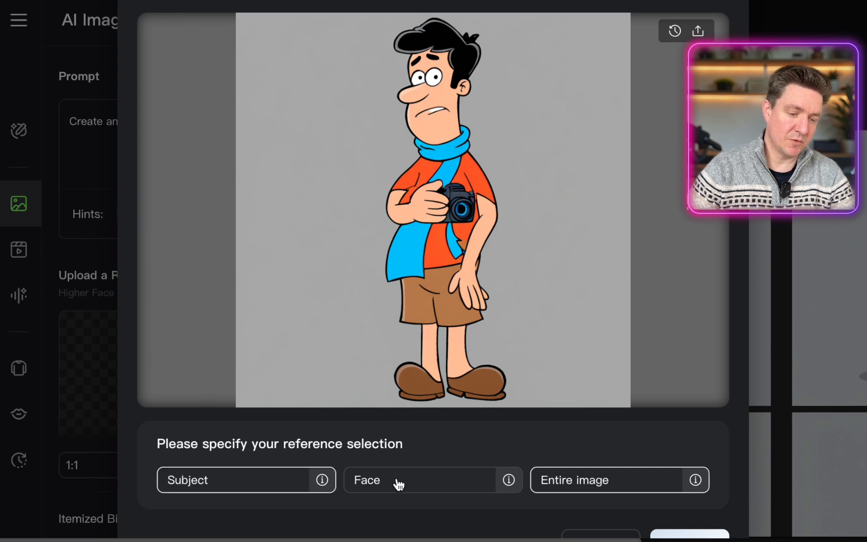
{"action": "key", "text": "ctrl+minus"}
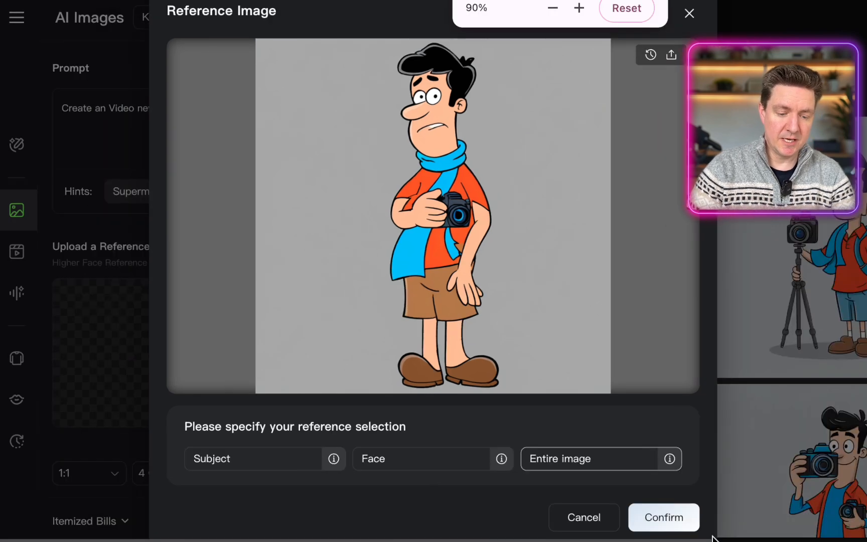
{"action": "left_click", "coordinate": [663, 517]}
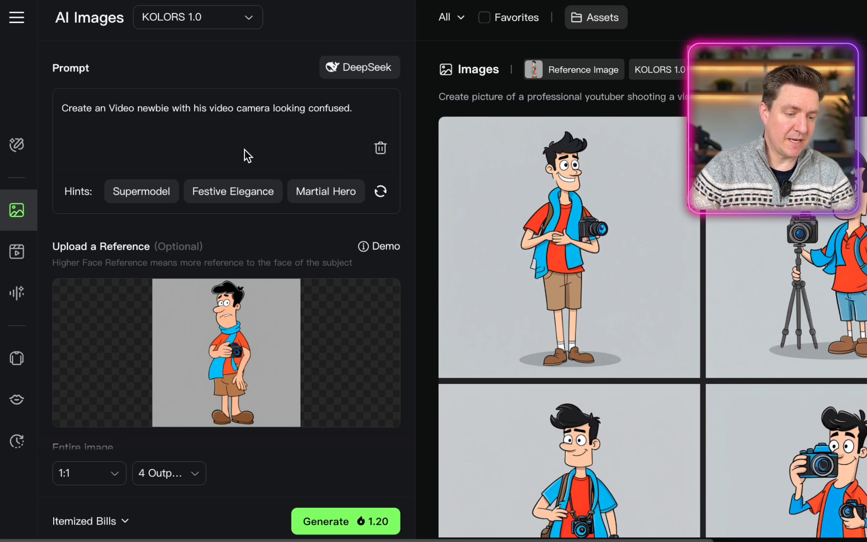
Change the image prompt to "Create a professional camera man filming" and generate four outputs at 1:1
{"action": "left_click_drag", "start_coordinate": [360, 106], "coordinate": [101, 108]}
{"action": "key", "text": "BackSpace"}
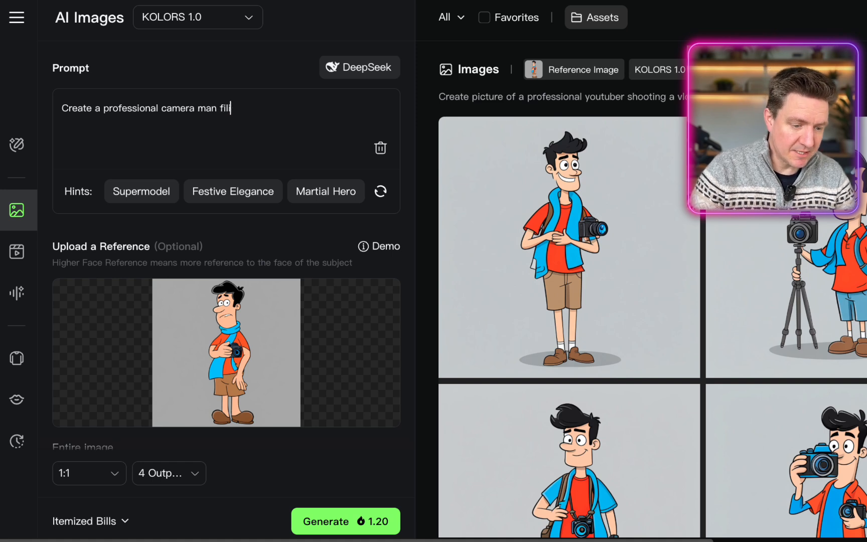
{"action": "left_click", "coordinate": [114, 476]}
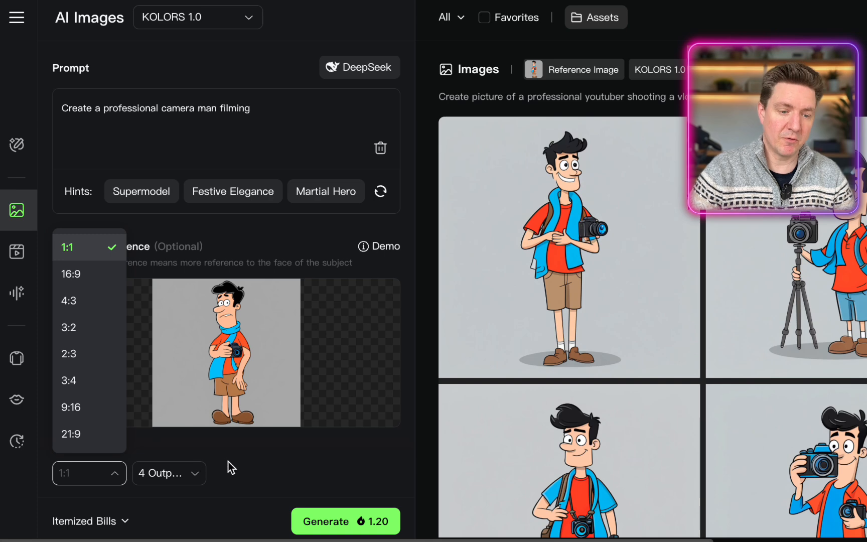
{"action": "left_click", "coordinate": [260, 474]}
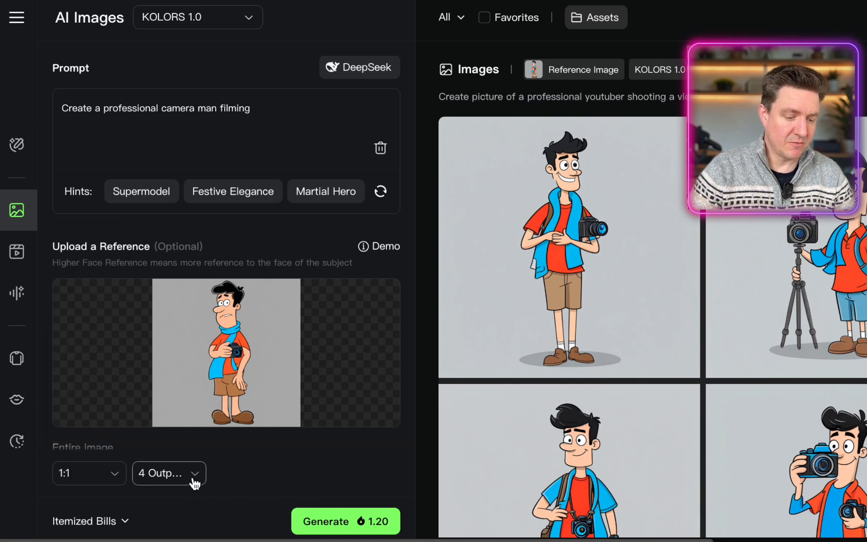
{"action": "left_click", "coordinate": [380, 512]}
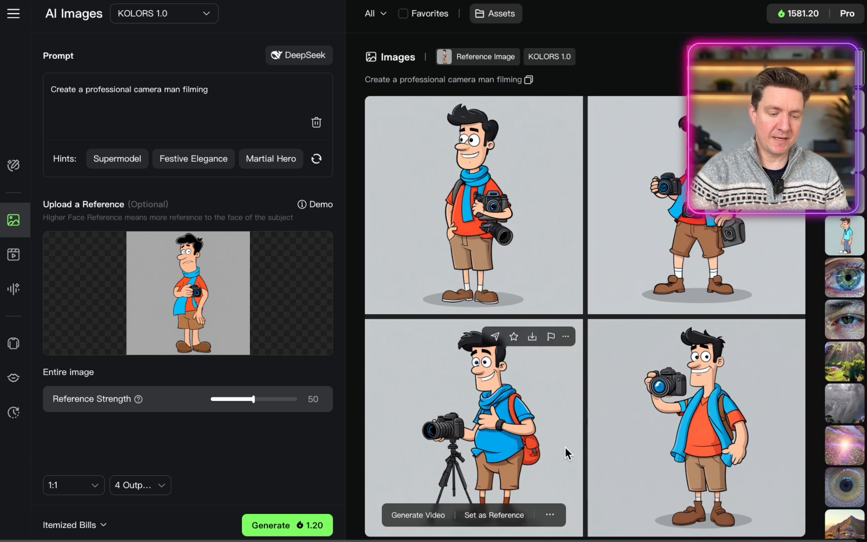
Use the generated cameraman with the tripod as video start frame, with the prompt "A professional camera man he looks through the camera view finder"
{"action": "left_click", "coordinate": [513, 431]}
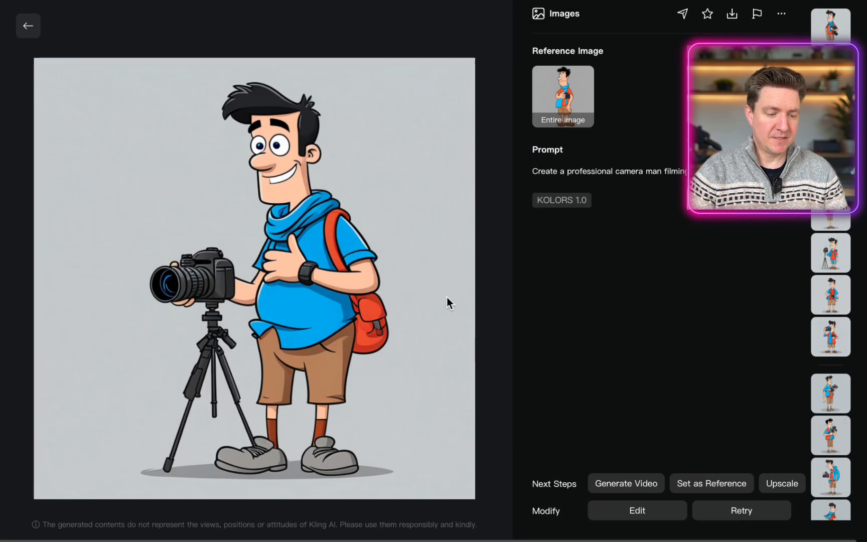
{"action": "left_click", "coordinate": [635, 487]}
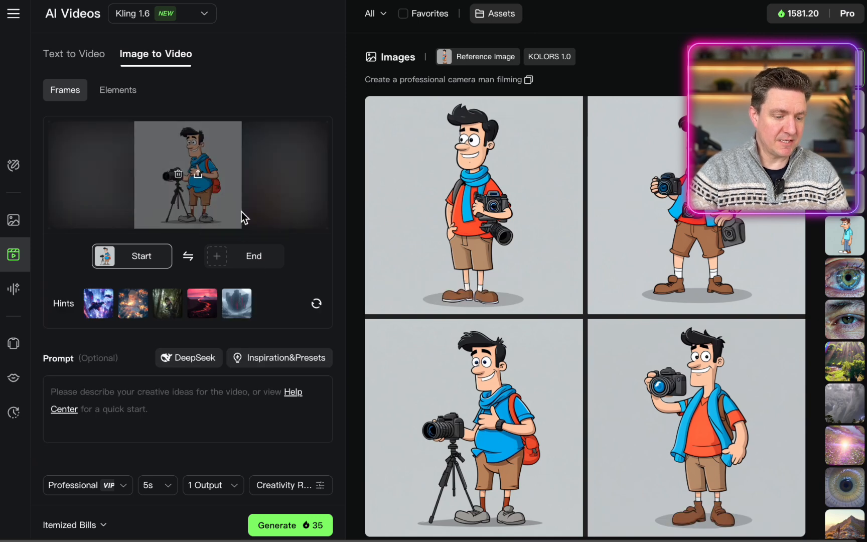
{"action": "left_click", "coordinate": [197, 390]}
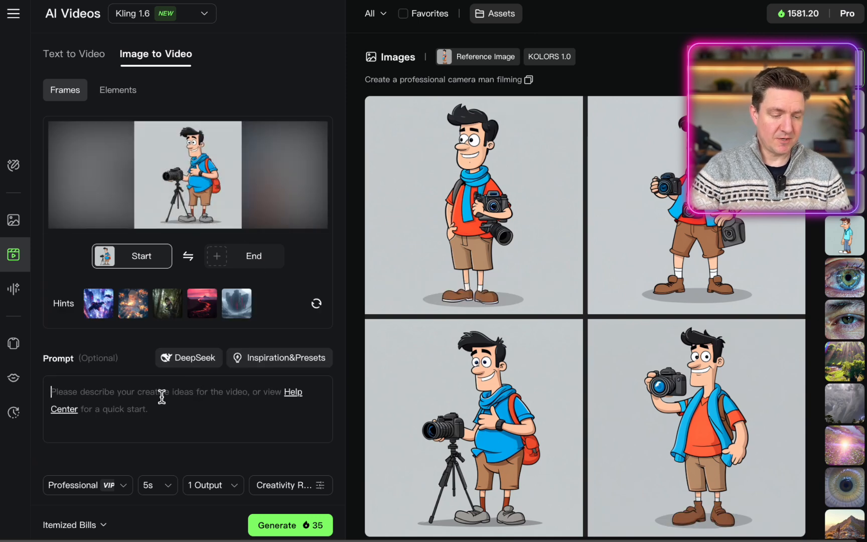
{"action": "type", "text": "A"}
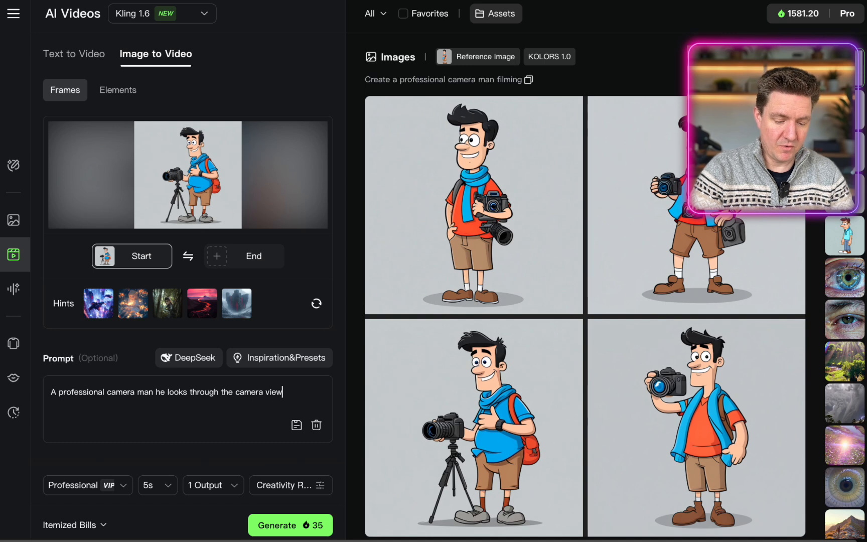
Set the video to 3 outputs, keeping Professional mode and 5s length, and generate it
{"action": "left_click", "coordinate": [125, 496]}
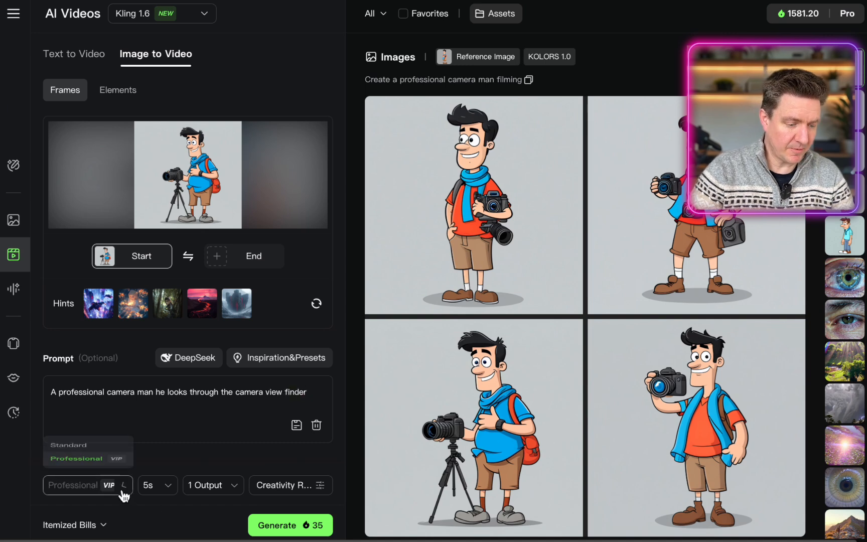
{"action": "left_click", "coordinate": [171, 485]}
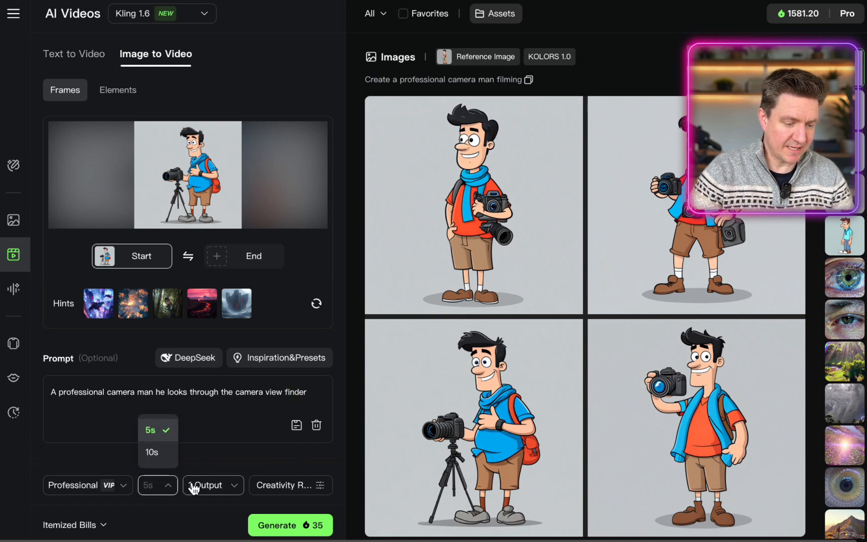
{"action": "left_click", "coordinate": [226, 487]}
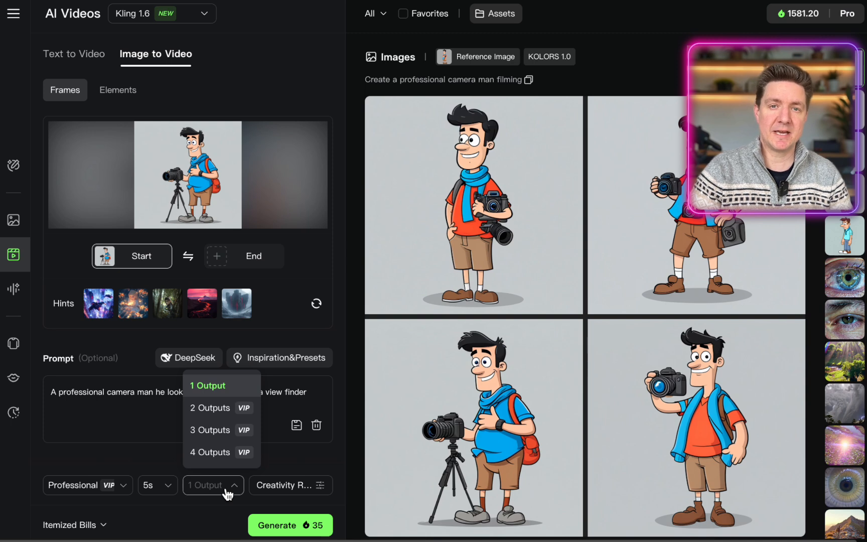
{"action": "left_click", "coordinate": [237, 437]}
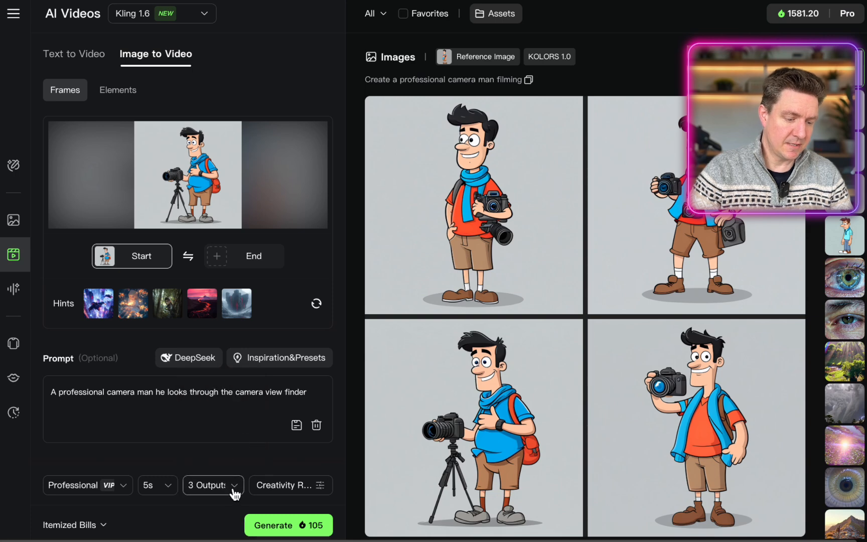
{"action": "mouse_move", "coordinate": [303, 489]}
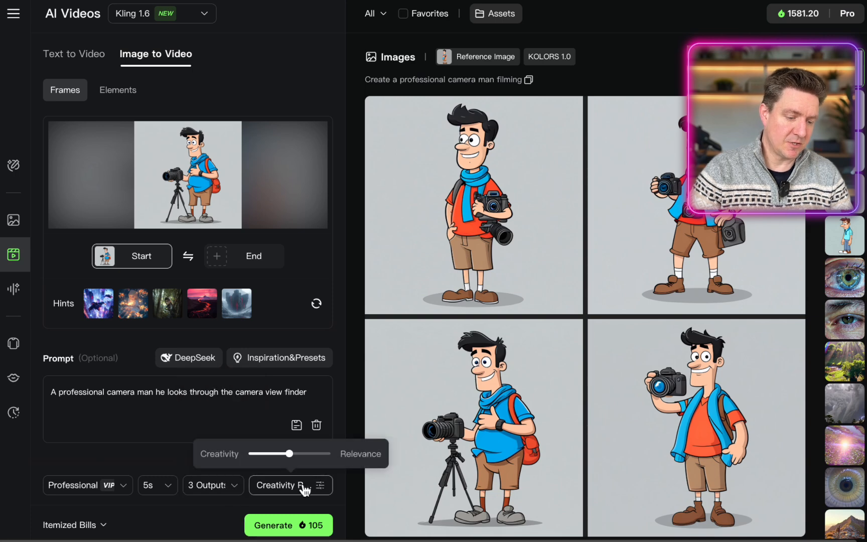
{"action": "left_click", "coordinate": [277, 530]}
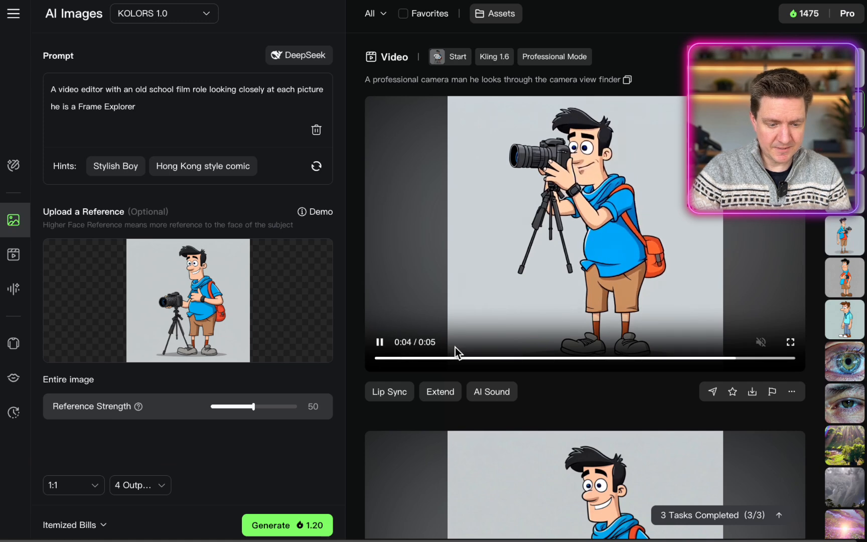
Review the generated cameraman videos, download the last one without watermark, and rename the file Clip Creator.mp4
{"action": "scroll", "coordinate": [575, 343], "scroll_direction": "down", "scroll_amount": 5}
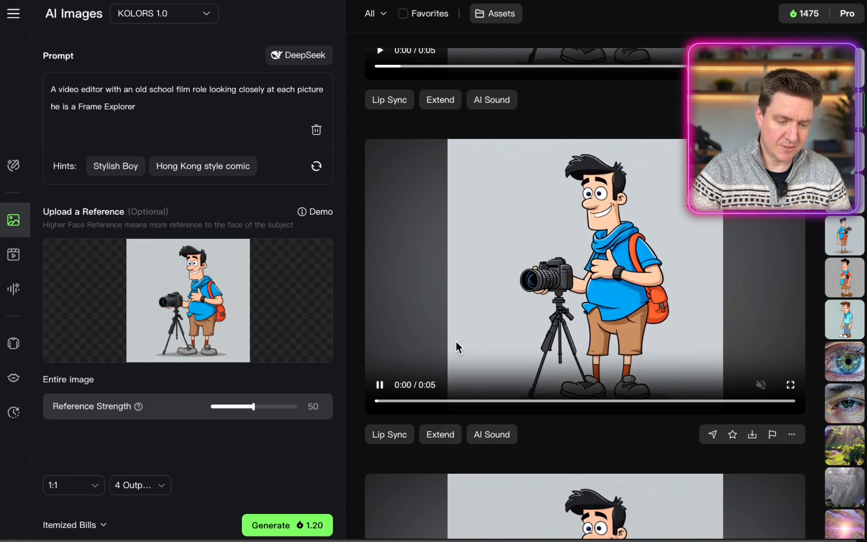
{"action": "scroll", "coordinate": [630, 317], "scroll_direction": "down", "scroll_amount": 3}
{"action": "scroll", "coordinate": [638, 305], "scroll_direction": "up", "scroll_amount": 2}
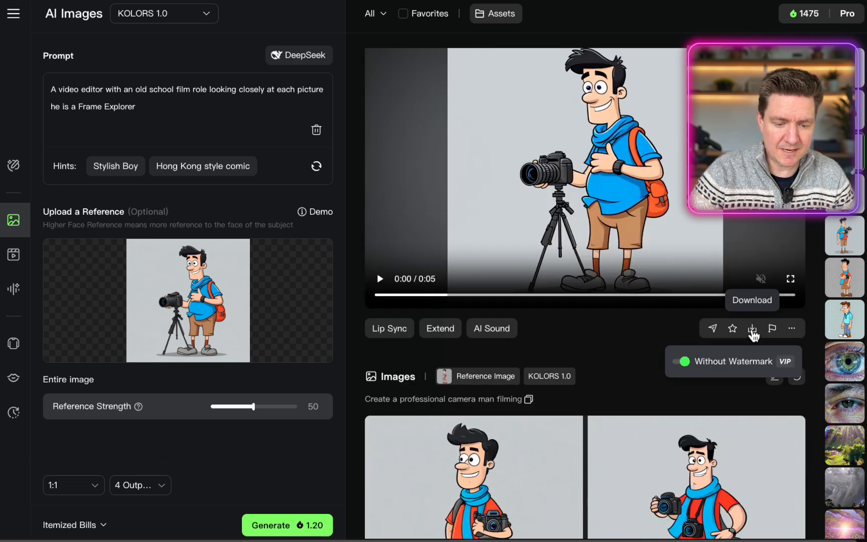
{"action": "left_click", "coordinate": [752, 329]}
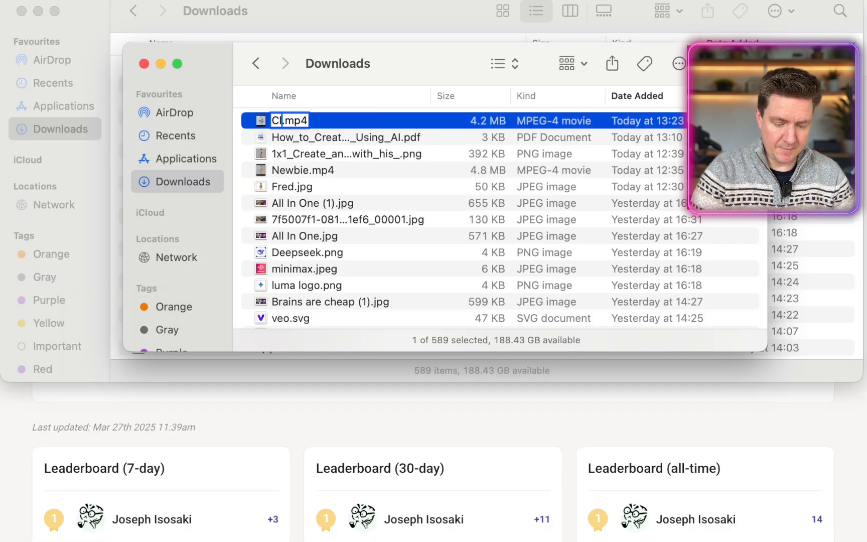
{"action": "type", "text": "ip Creator"}
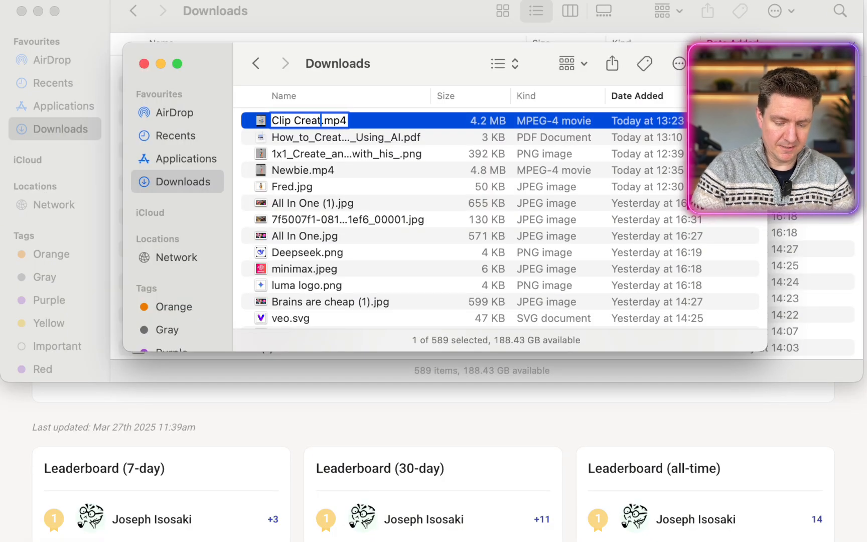
{"action": "key", "text": "Return"}
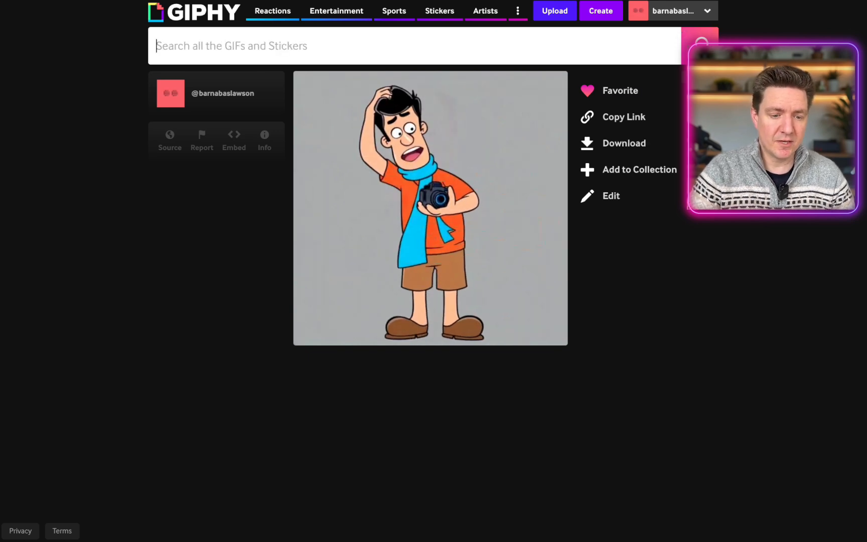
Load Clip Creator.mp4 from Downloads as a new GIPHY GIF, trim its start to 0:01.60, and continue to the upload details
{"action": "left_click", "coordinate": [564, 8]}
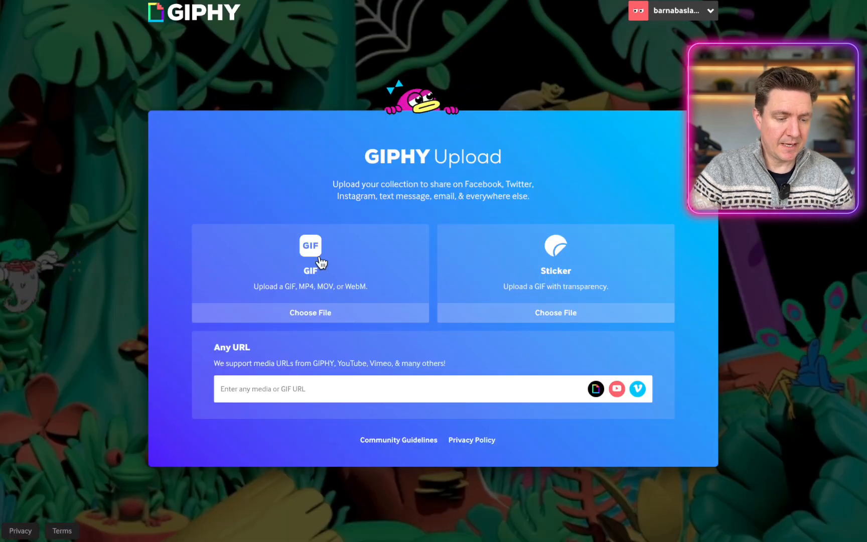
{"action": "left_click", "coordinate": [317, 261]}
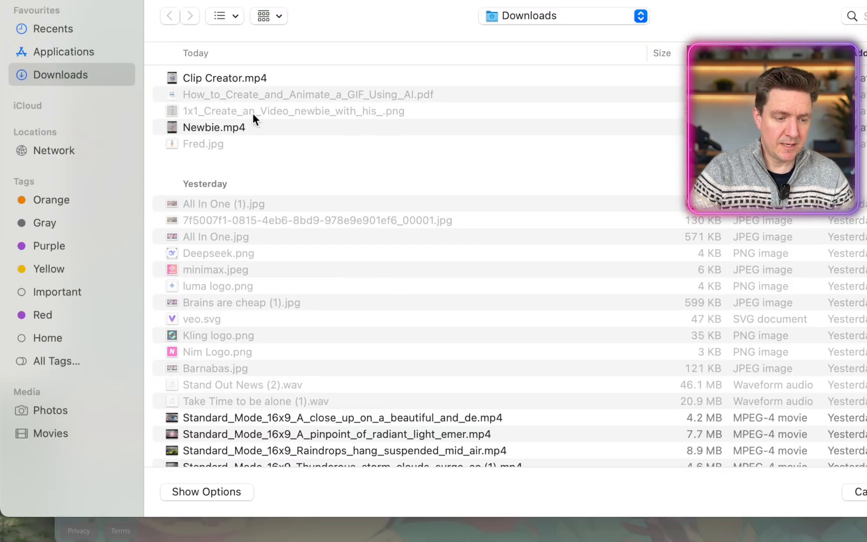
{"action": "left_click", "coordinate": [243, 79]}
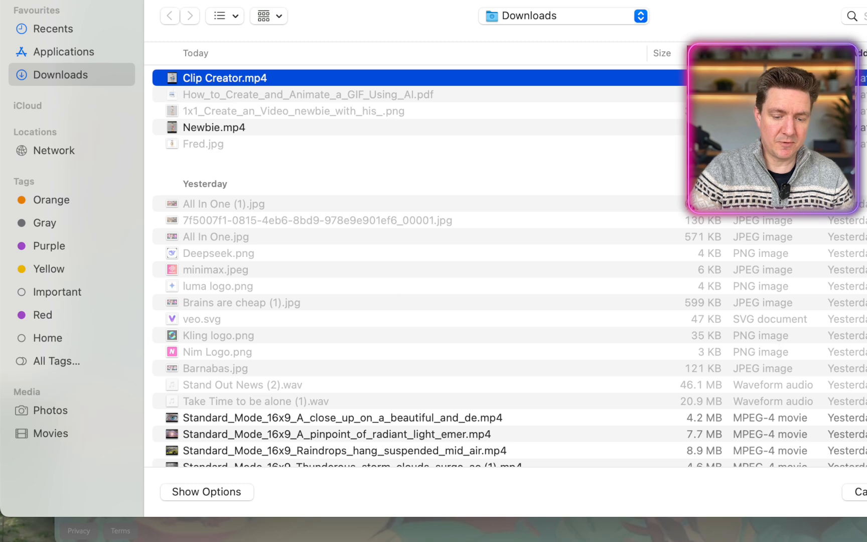
{"action": "key", "text": "Return"}
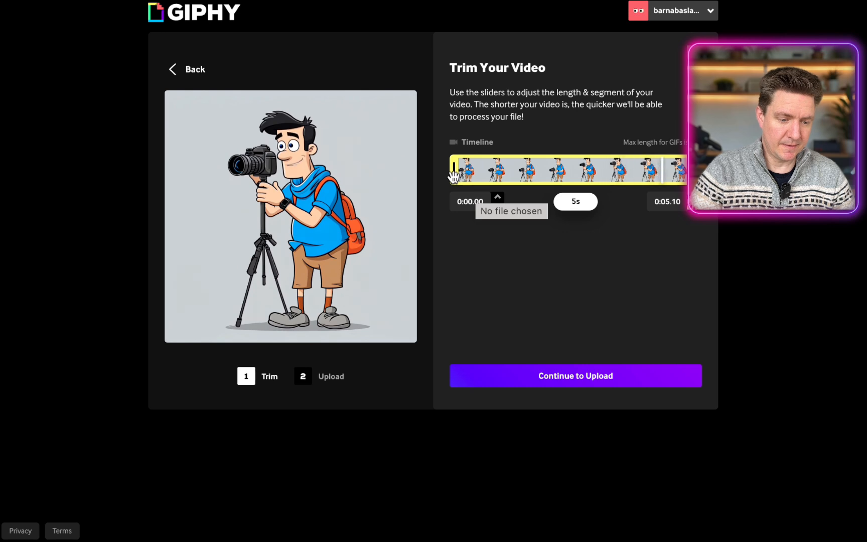
{"action": "left_click_drag", "start_coordinate": [453, 176], "coordinate": [532, 177]}
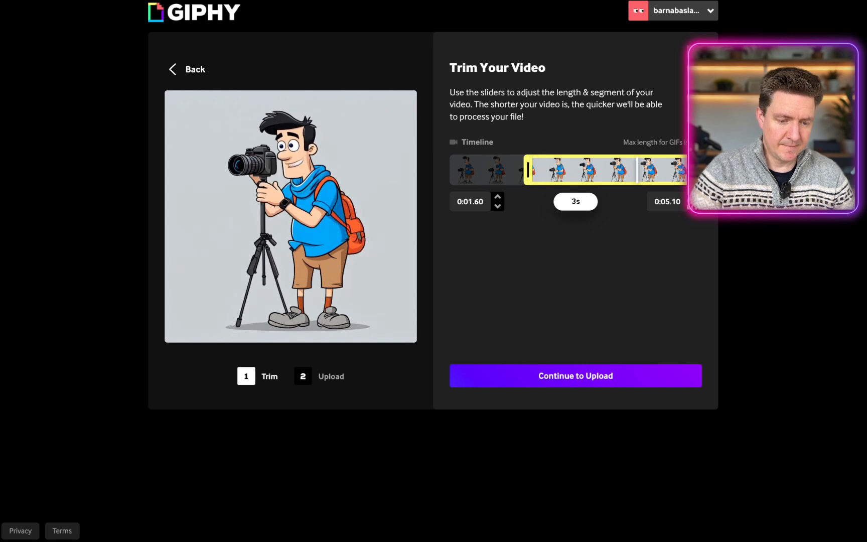
{"action": "left_click", "coordinate": [608, 384]}
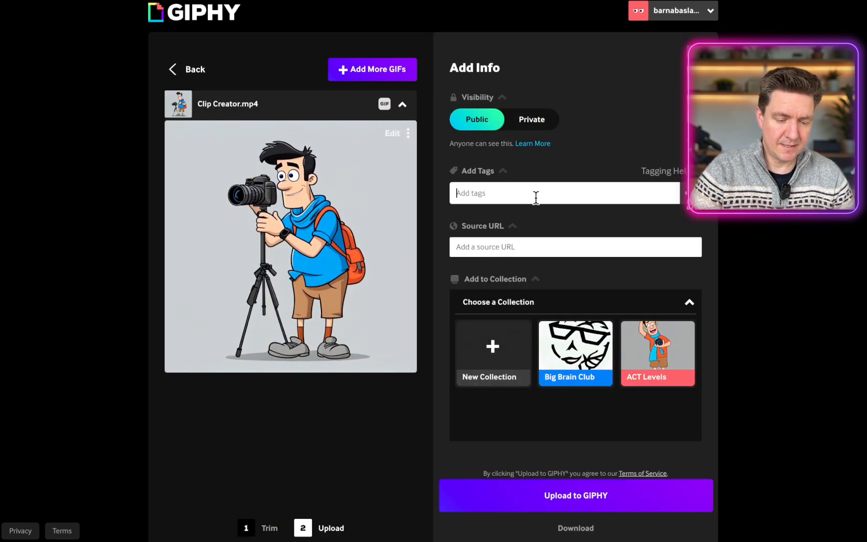
Add the tags "Clip Creator, ACT, Clip Creator, ACT 2, ACT02, Cameraman" to the GIF
{"action": "left_click", "coordinate": [587, 186]}
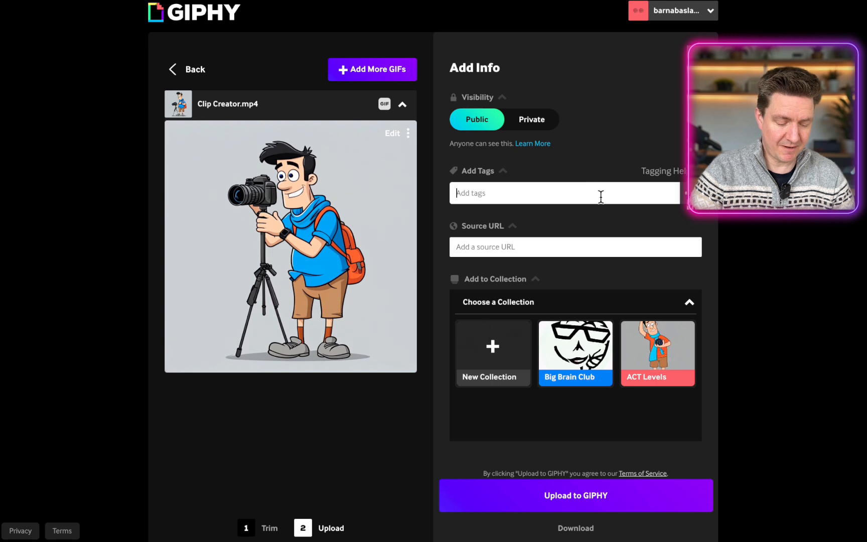
{"action": "type", "text": "Cli"}
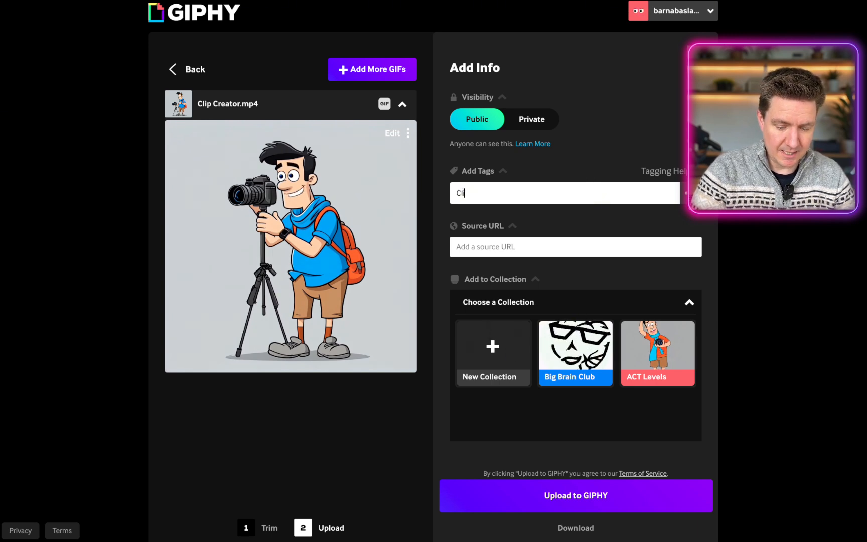
{"action": "type", "text": "p Creator"}
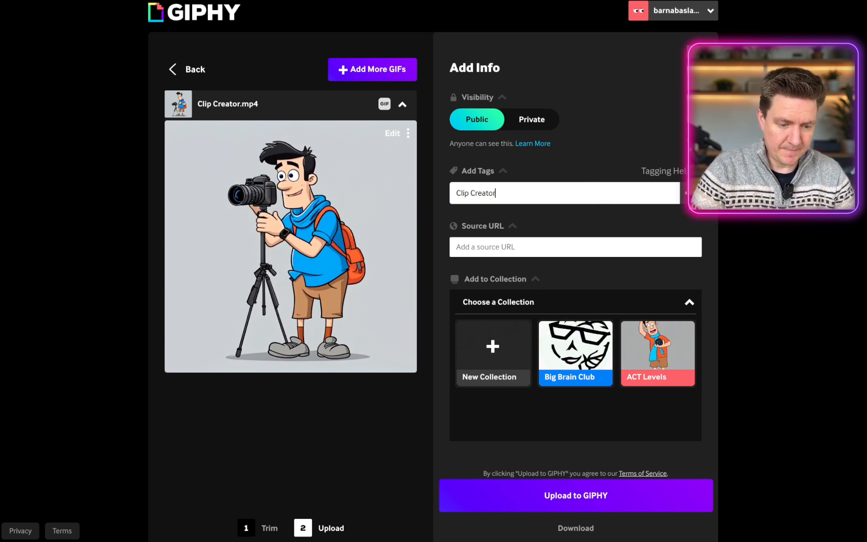
{"action": "type", "text": ", ACT, Clip Creator, ACT 2, ACT02, Cameraman"}
{"action": "left_click", "coordinate": [546, 247]}
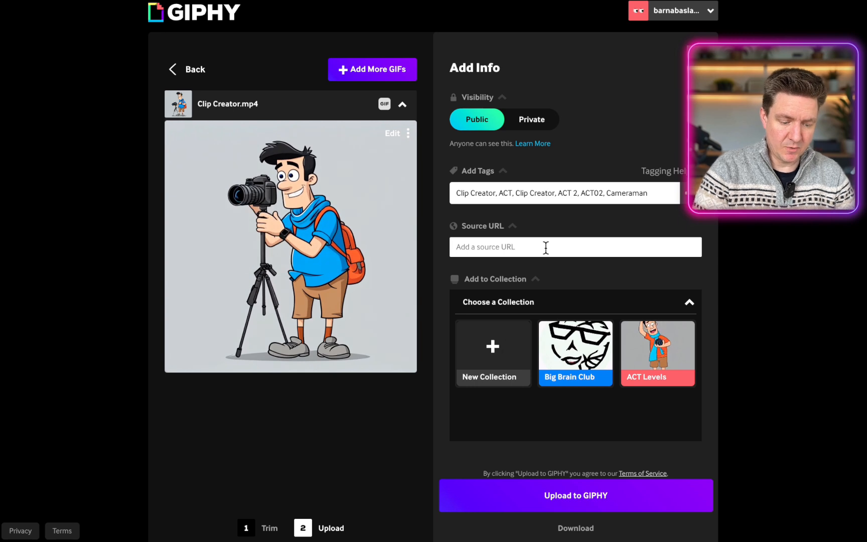
{"action": "type", "text": "http://www."}
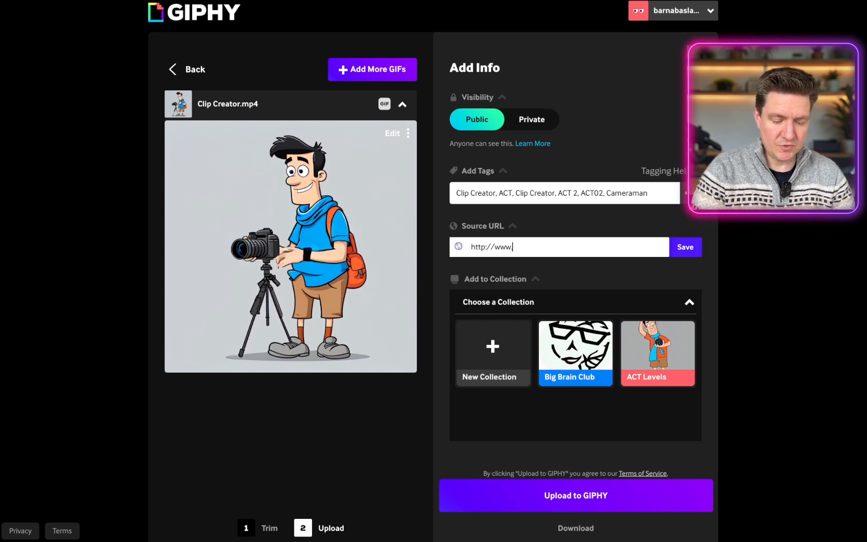
{"action": "type", "text": "skool.c"}
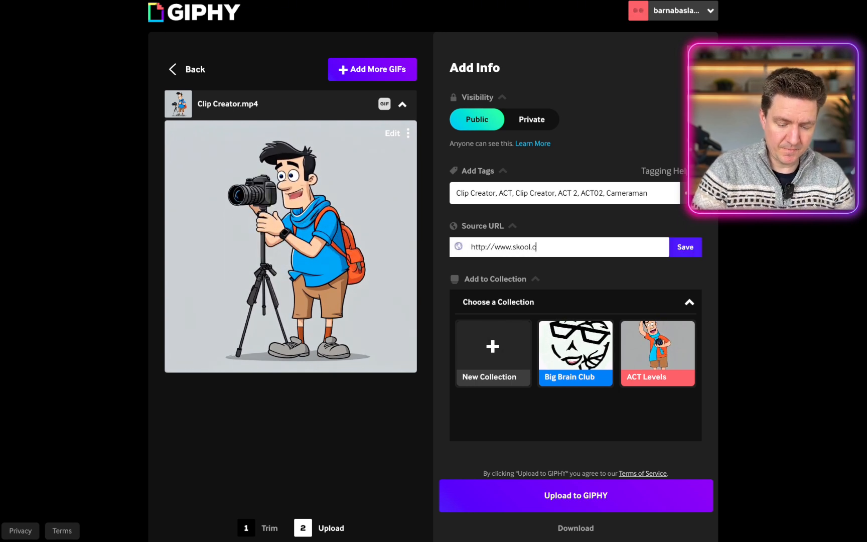
{"action": "type", "text": "om/act"}
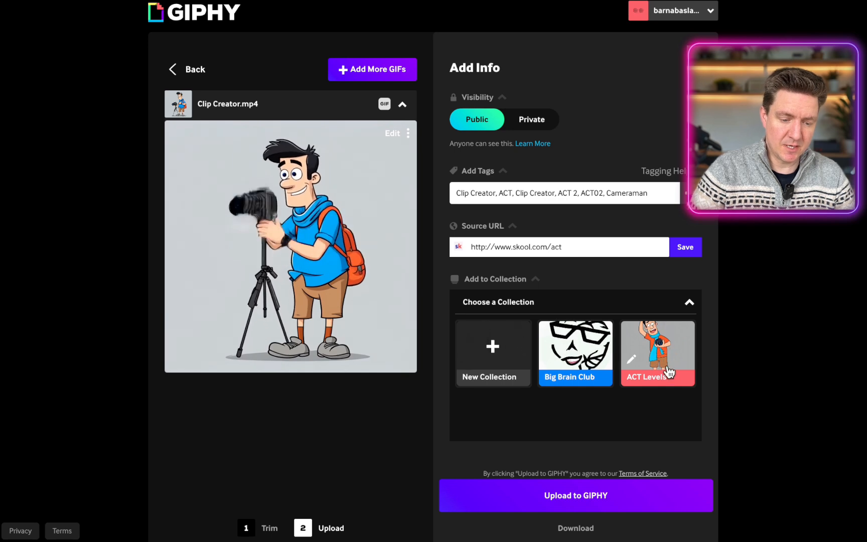
Assign the GIF to the ACT Levels collection and upload it to GIPHY as public
{"action": "left_click", "coordinate": [663, 376]}
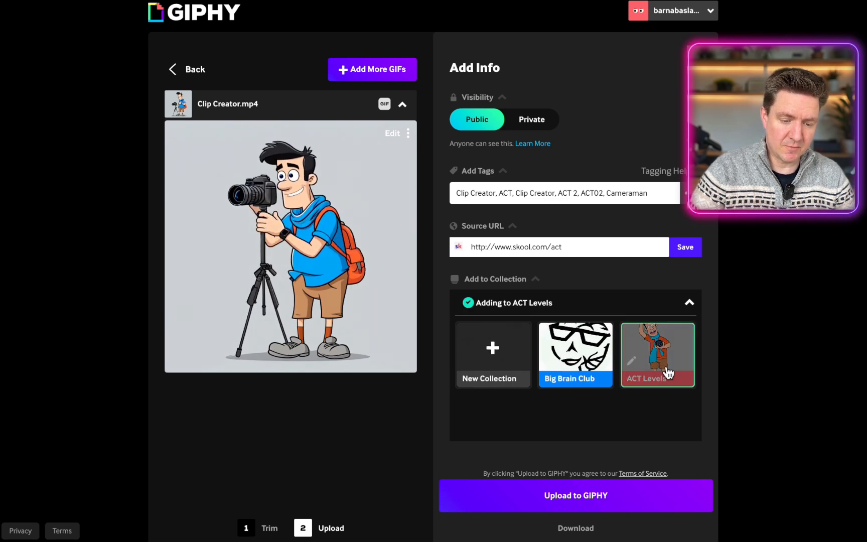
{"action": "scroll", "coordinate": [646, 453], "scroll_direction": "down", "scroll_amount": 1}
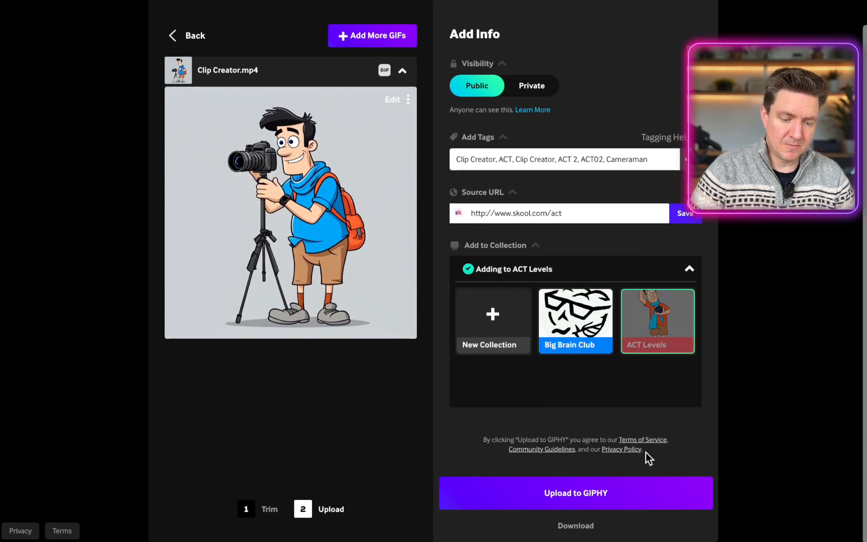
{"action": "left_click", "coordinate": [593, 501]}
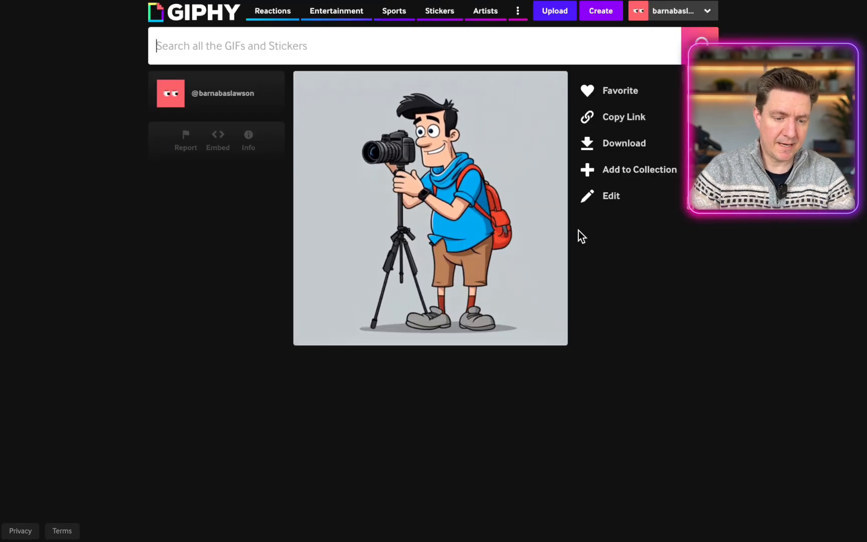
Open the ACT Levels collection among the account's GIPHY collections
{"action": "mouse_move", "coordinate": [697, 16]}
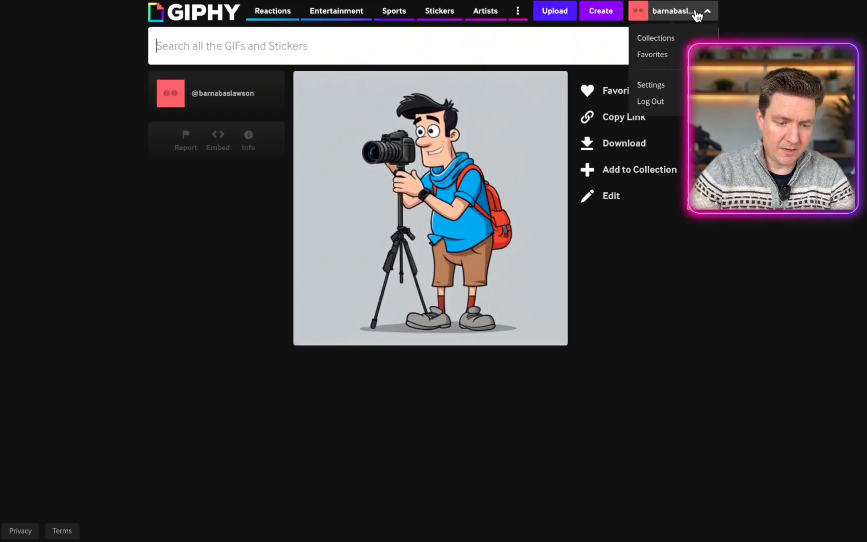
{"action": "left_click", "coordinate": [668, 43]}
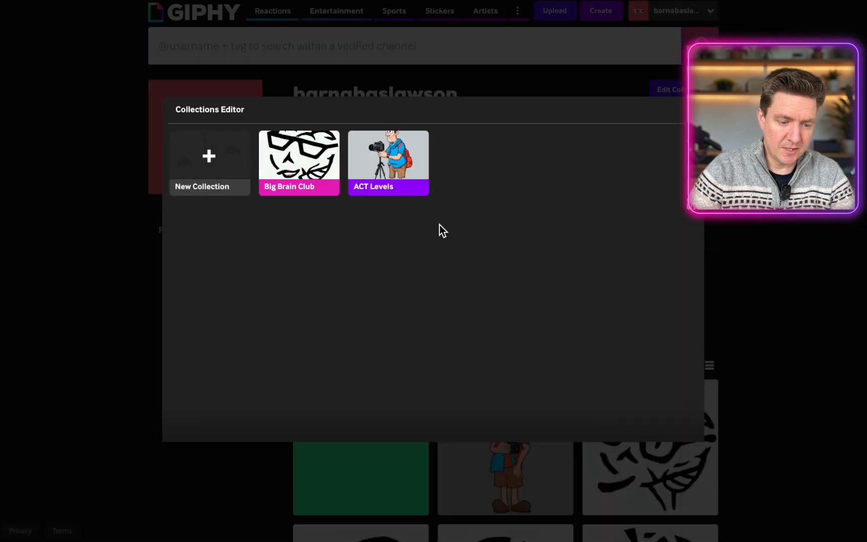
{"action": "left_click", "coordinate": [393, 162]}
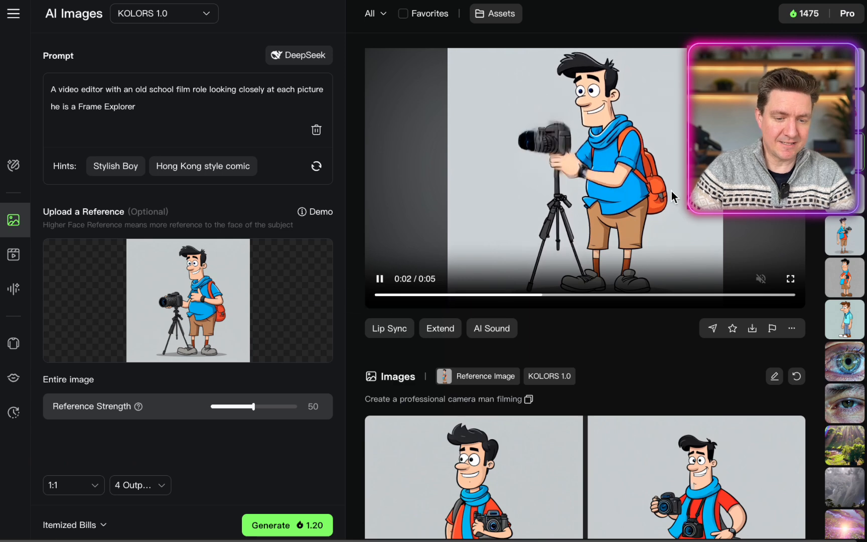
Switch to Kling AI, review the four Frame Explorer video editor images, and generate another four from the same prompt at 1:1
{"action": "scroll", "coordinate": [745, 156], "scroll_direction": "up", "scroll_amount": 15}
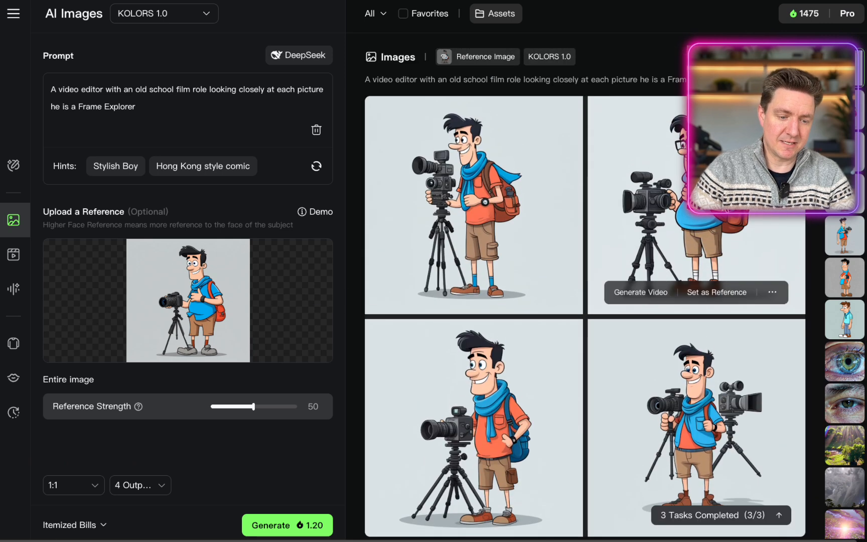
{"action": "left_click_drag", "start_coordinate": [660, 200], "coordinate": [462, 31]}
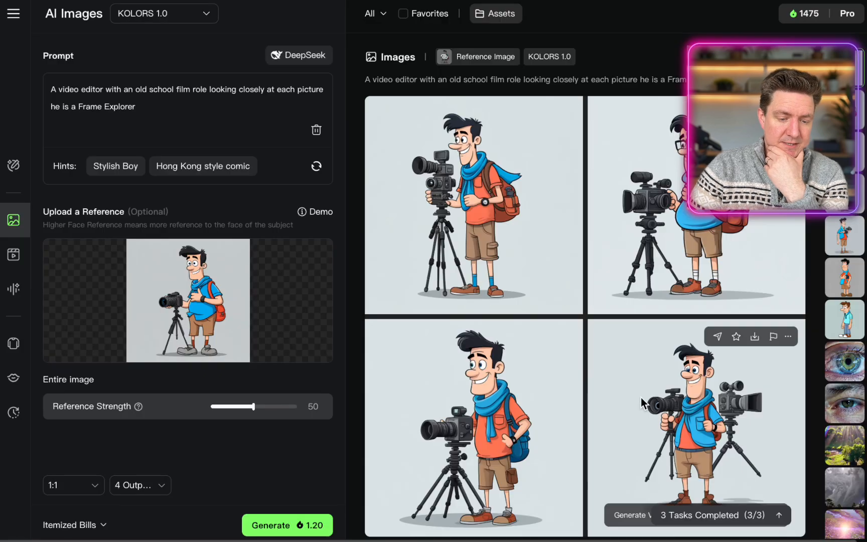
{"action": "scroll", "coordinate": [640, 398], "scroll_direction": "down", "scroll_amount": 3}
{"action": "scroll", "coordinate": [640, 397], "scroll_direction": "up", "scroll_amount": 1}
{"action": "scroll", "coordinate": [640, 397], "scroll_direction": "up", "scroll_amount": 1}
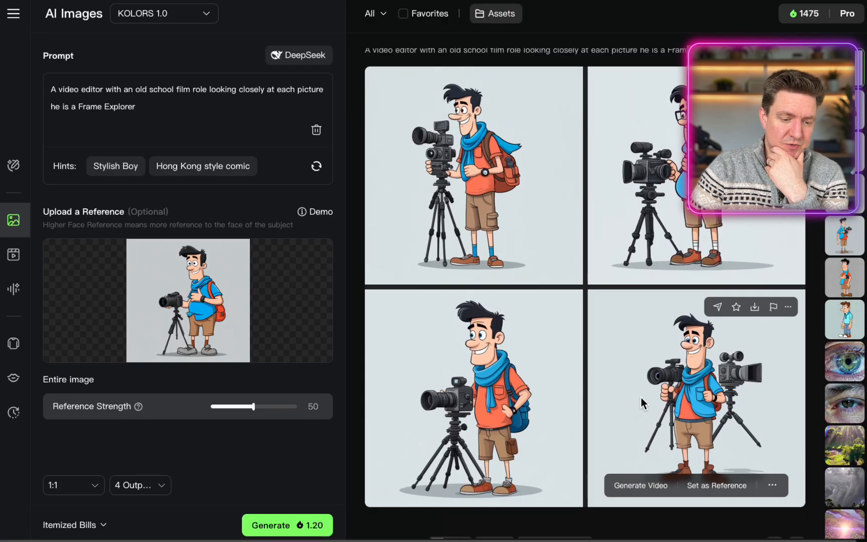
{"action": "scroll", "coordinate": [642, 402], "scroll_direction": "up", "scroll_amount": 1}
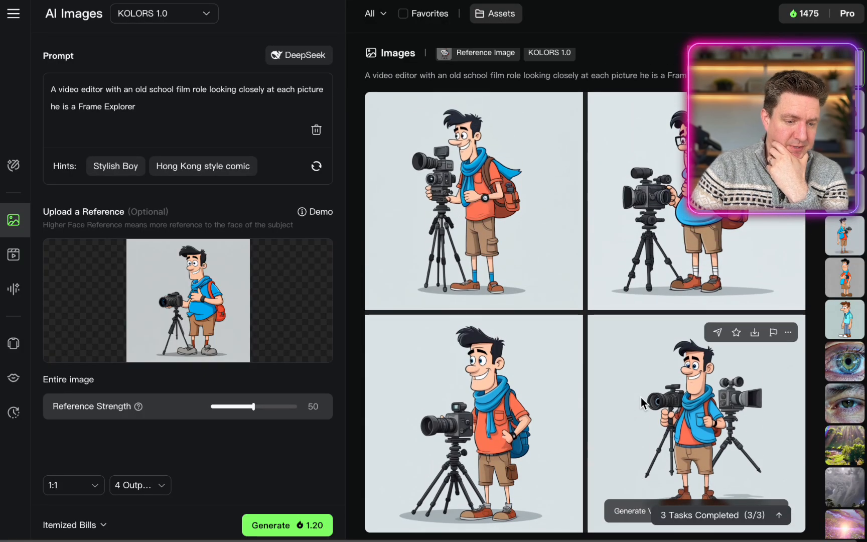
{"action": "scroll", "coordinate": [641, 401], "scroll_direction": "down", "scroll_amount": 2}
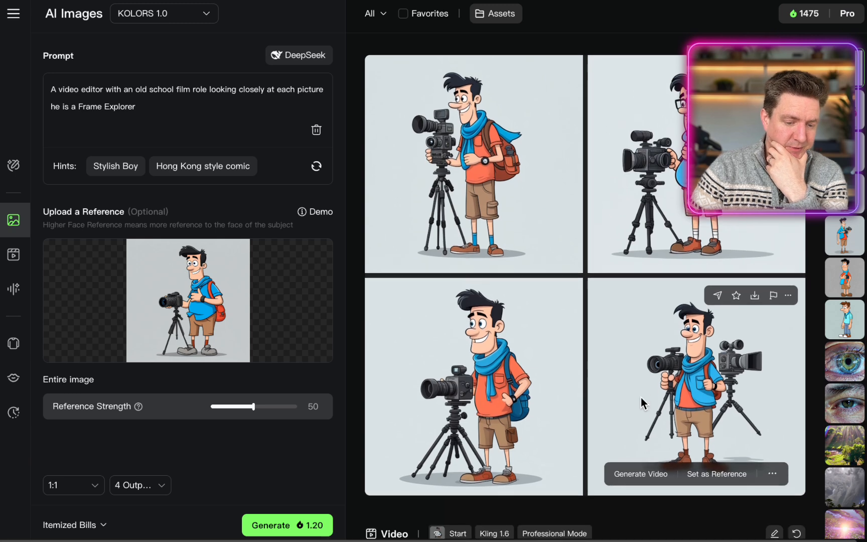
{"action": "left_click", "coordinate": [288, 527]}
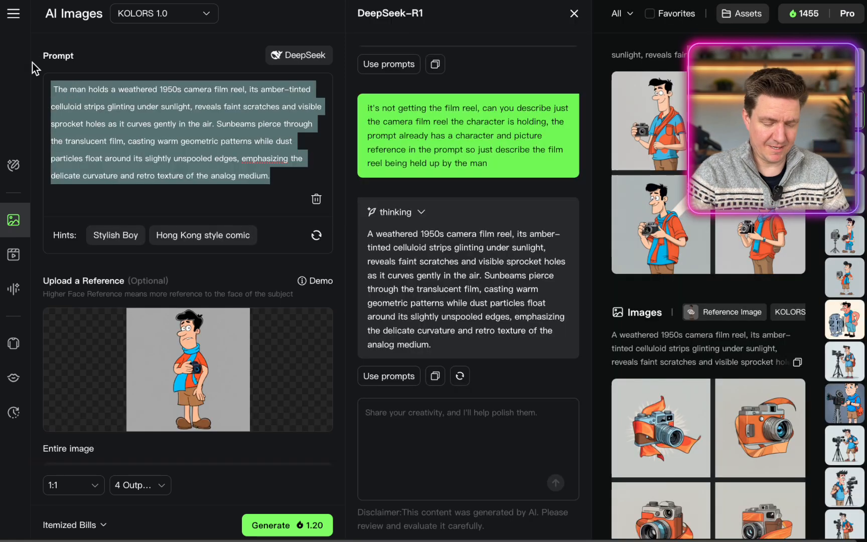
Replace the image prompt with "man looks closely at a window frame" and generate four outputs at 1:1
{"action": "type", "text": "man looks closely at a wi"}
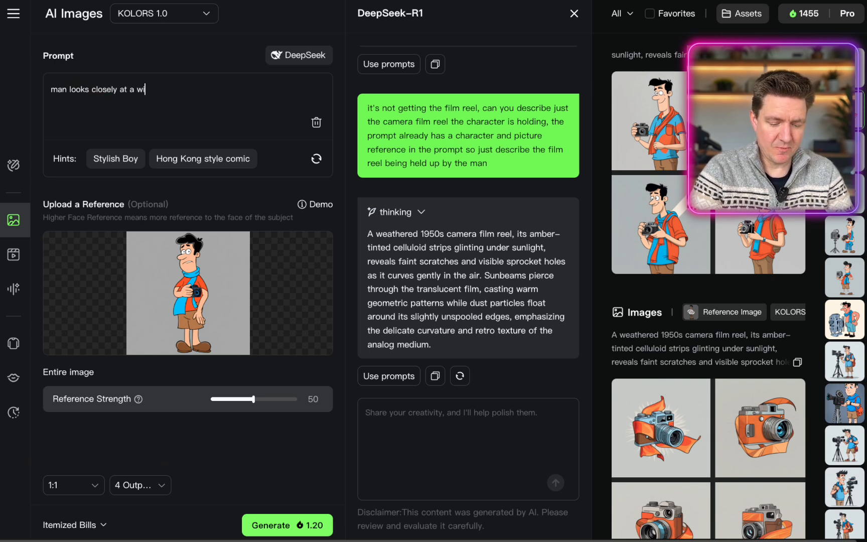
{"action": "type", "text": "w frame"}
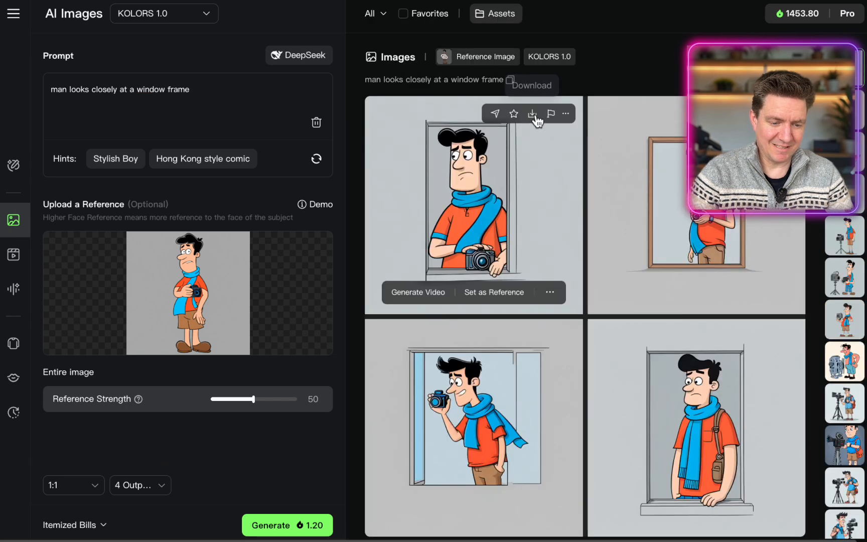
Download the first window frame image and use it as the start frame for an image-to-video generation
{"action": "left_click", "coordinate": [534, 115]}
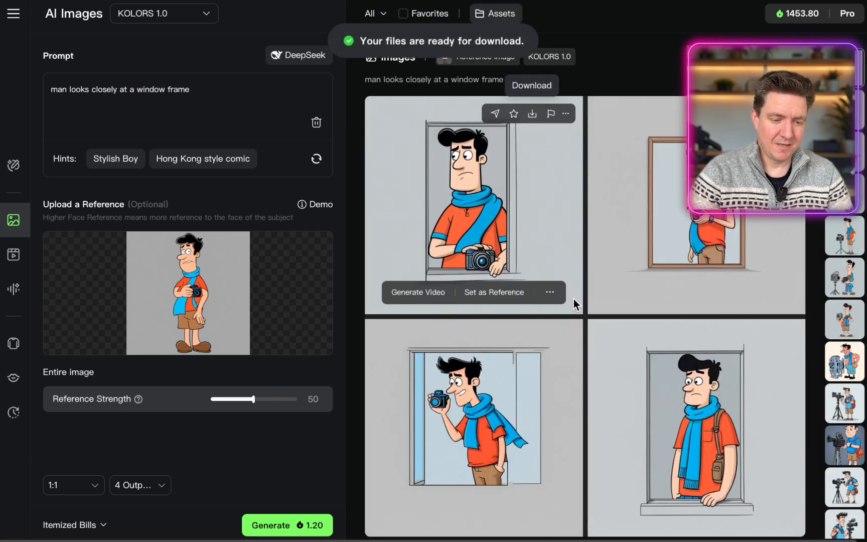
{"action": "left_click", "coordinate": [429, 299]}
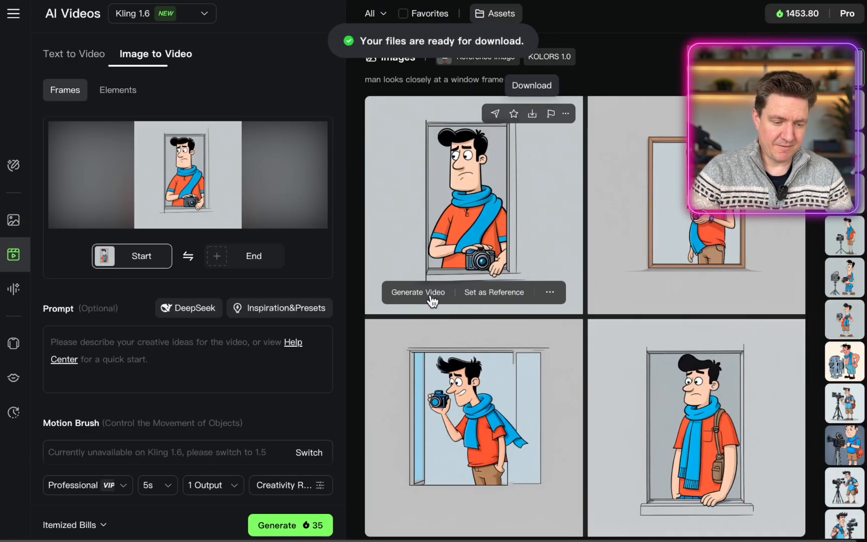